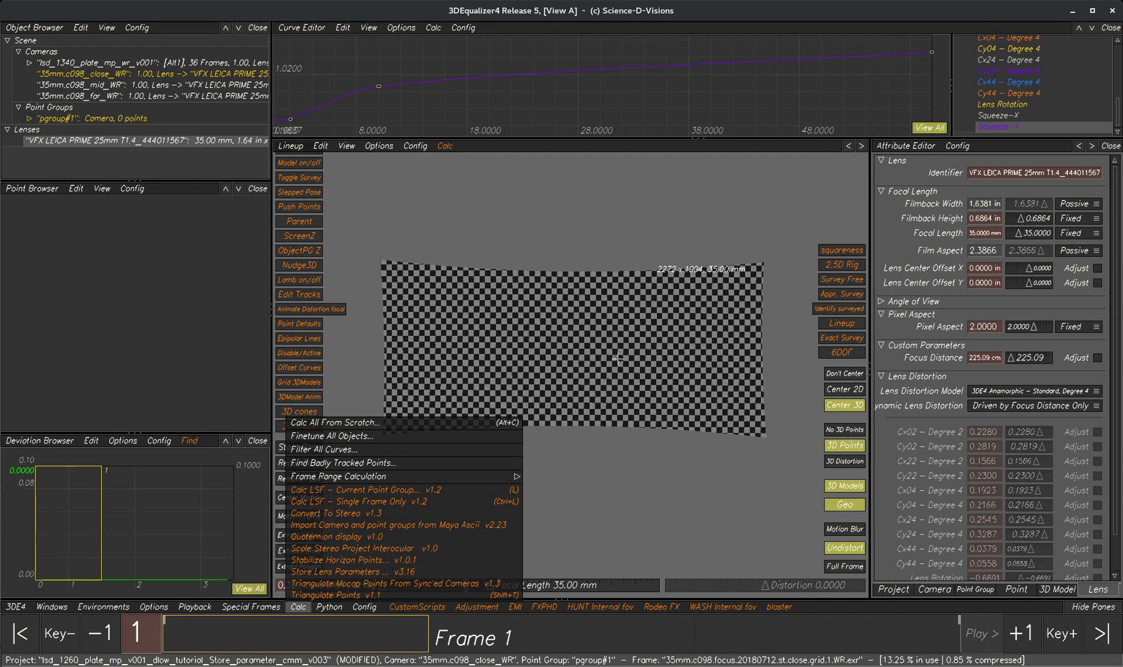
Review the current lens values in the Store Lens Parameters tool and the commands available for the 25mm lens
left_click(332, 572)
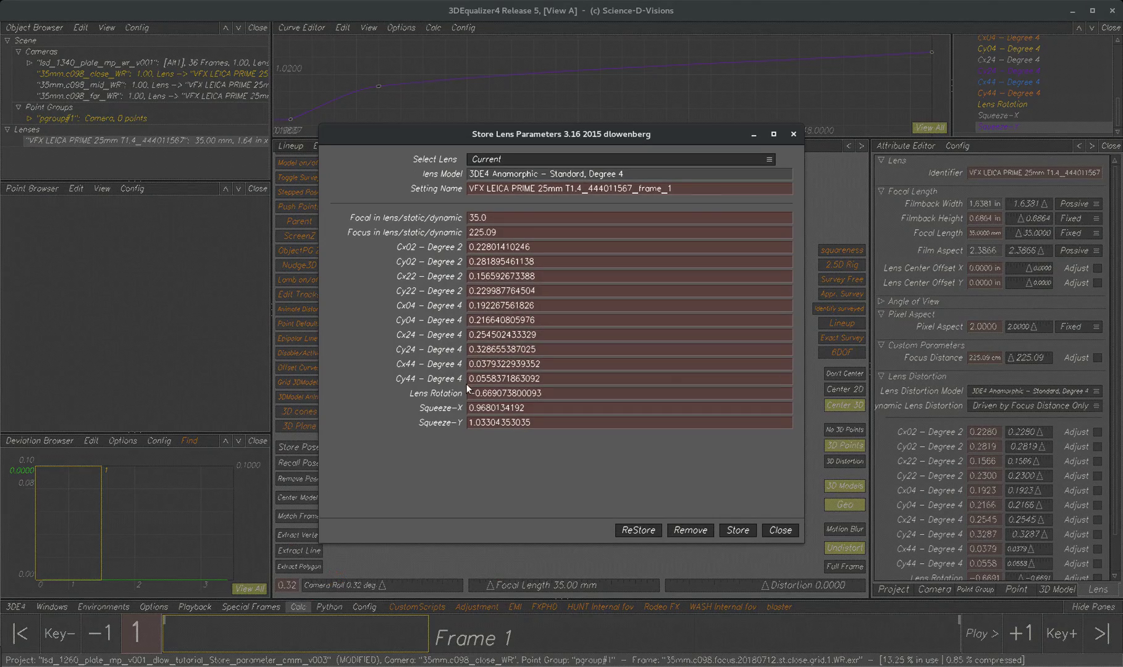
left_click(780, 530)
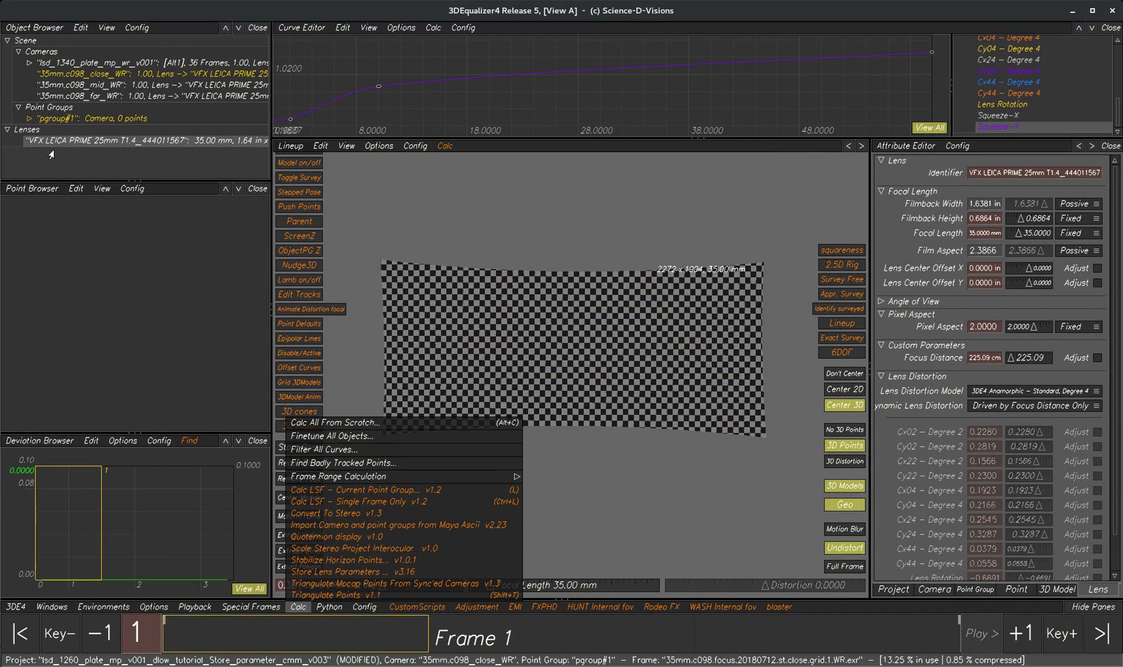
right_click(53, 143)
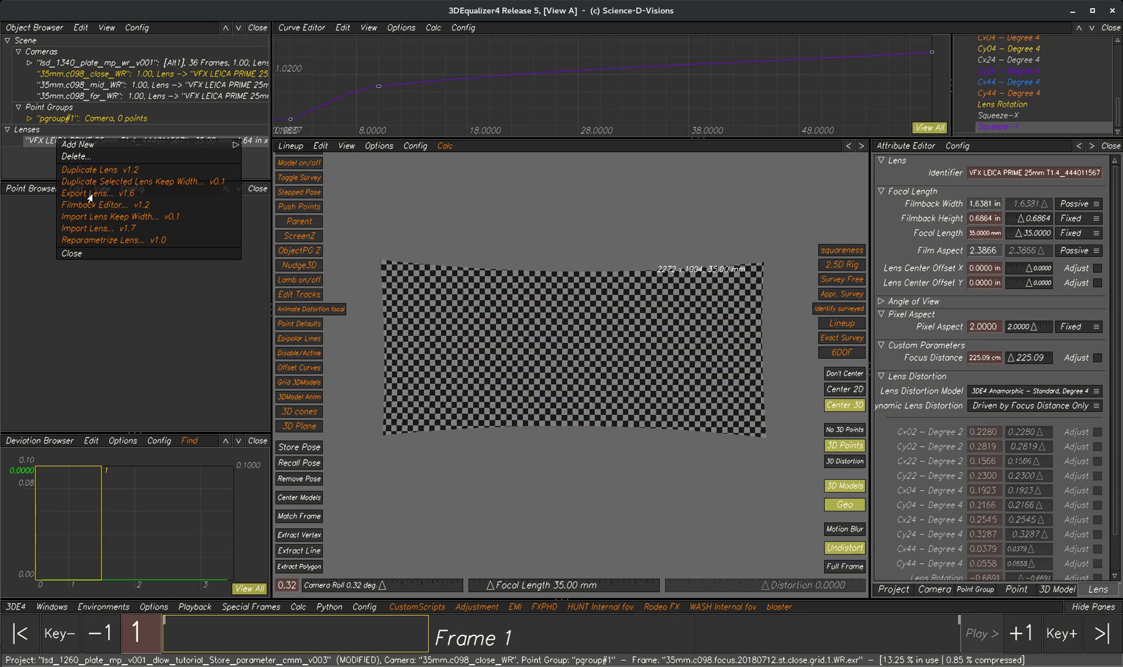
left_click(491, 221)
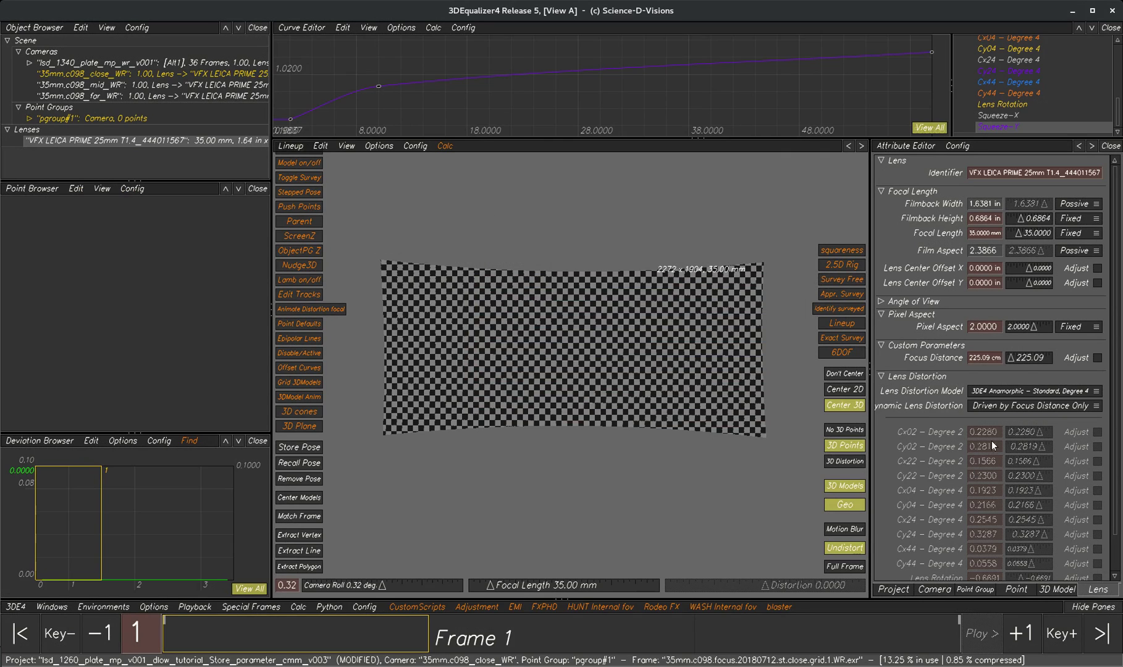
Inspect the undistorted checkerboard lens grid up close and across the calibration frames
mouse_move(521, 345)
right_mouse_down()
mouse_move(521, 312)
mouse_move(522, 361)
right_mouse_up()
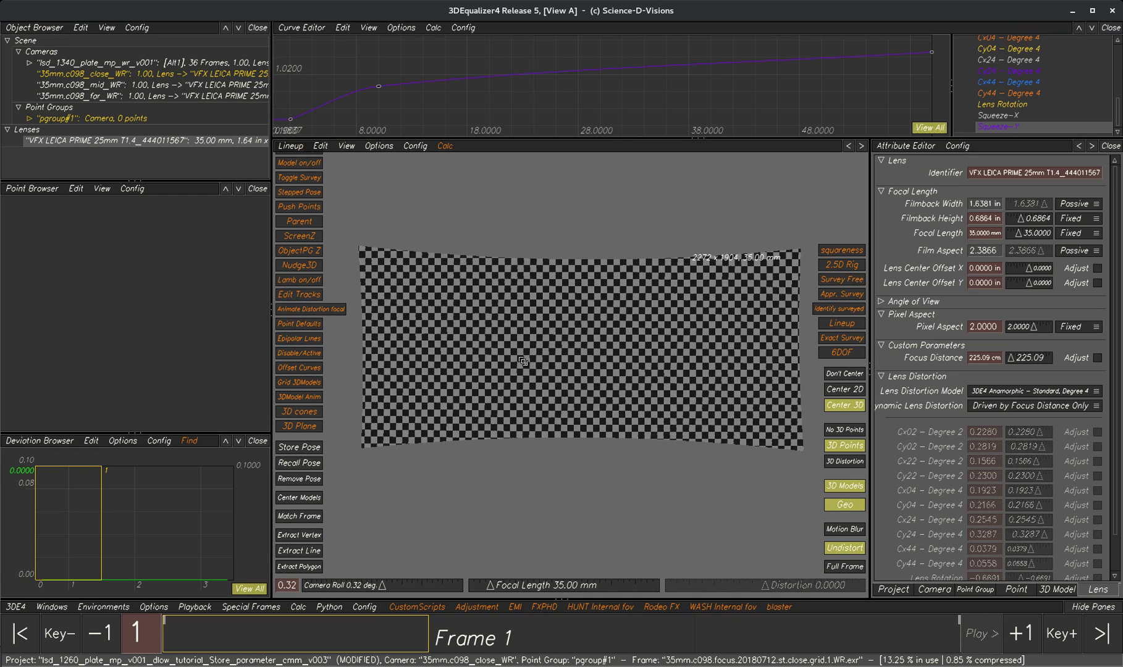
middle_click_drag(566, 336, 538, 361)
right_click_drag(600, 385, 586, 371)
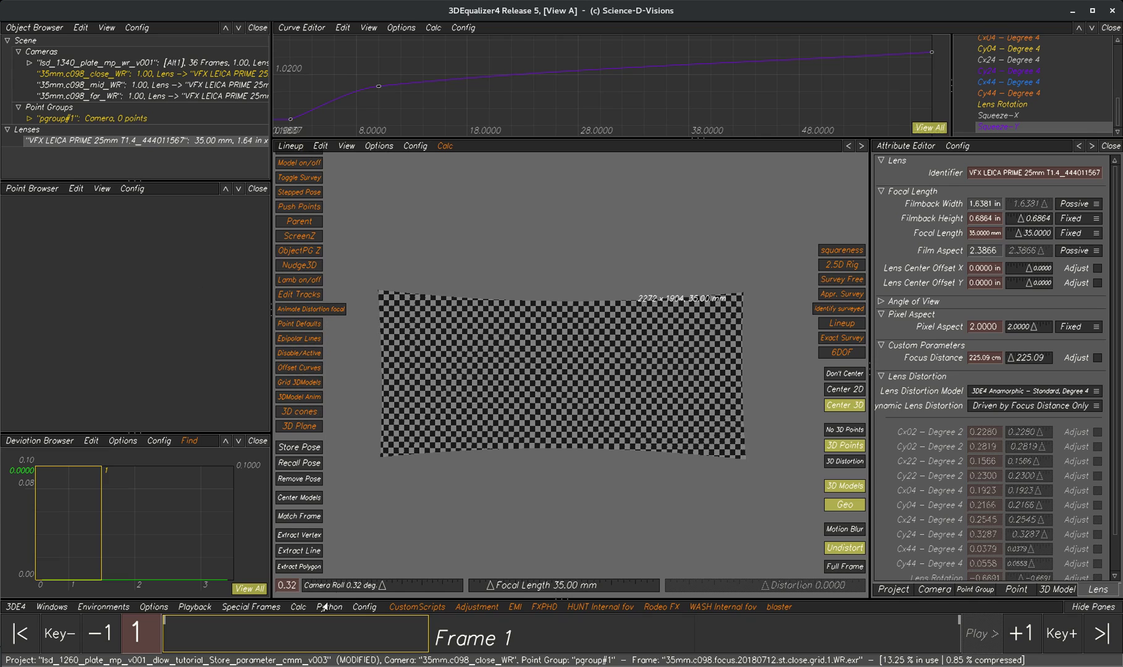
left_click(501, 645)
left_click_drag(754, 643, 984, 637)
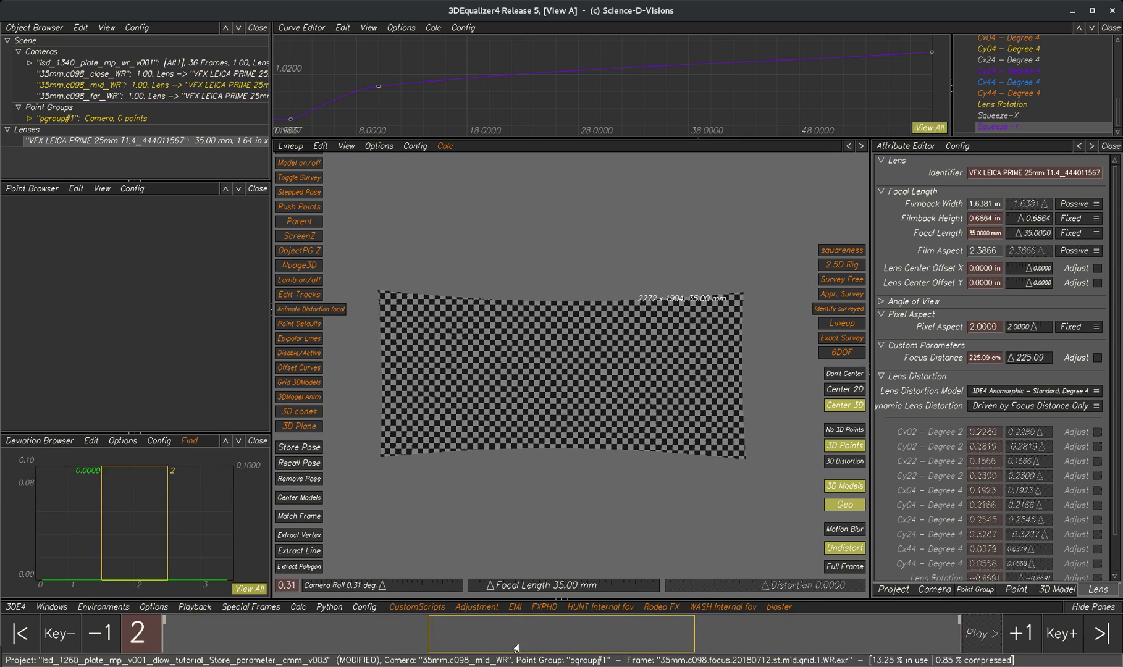
Make the lsd_1340_plate_mp_wr_v001 sequence the current camera and show its lens attributes
left_click(179, 65)
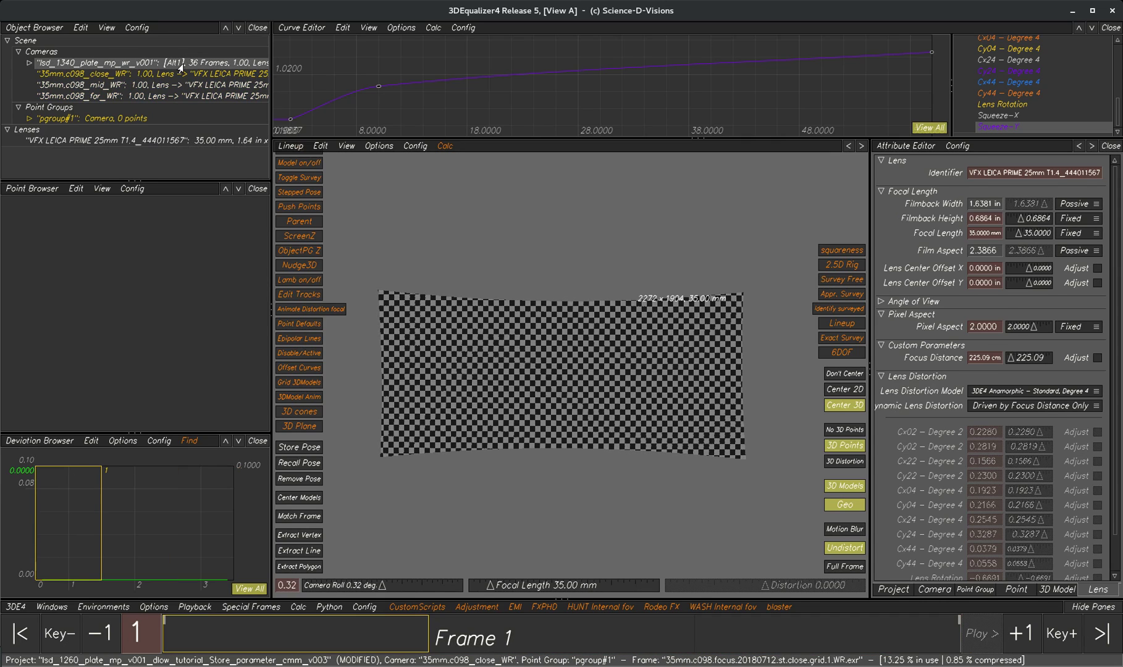
right_click(180, 65)
left_click(209, 70)
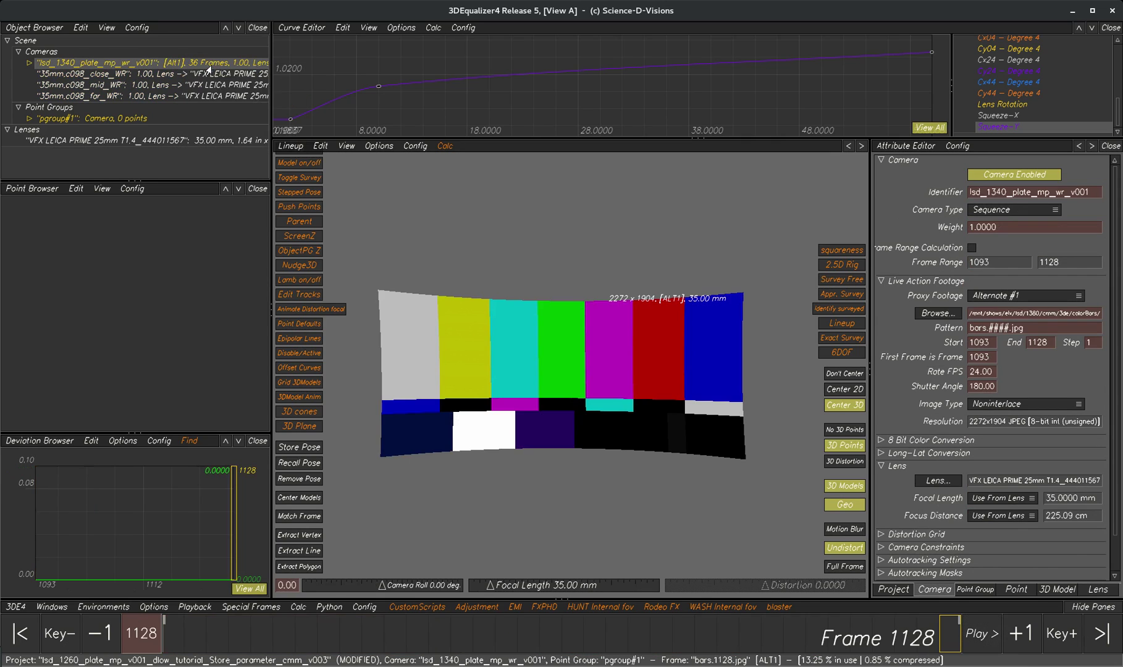
left_click(1094, 589)
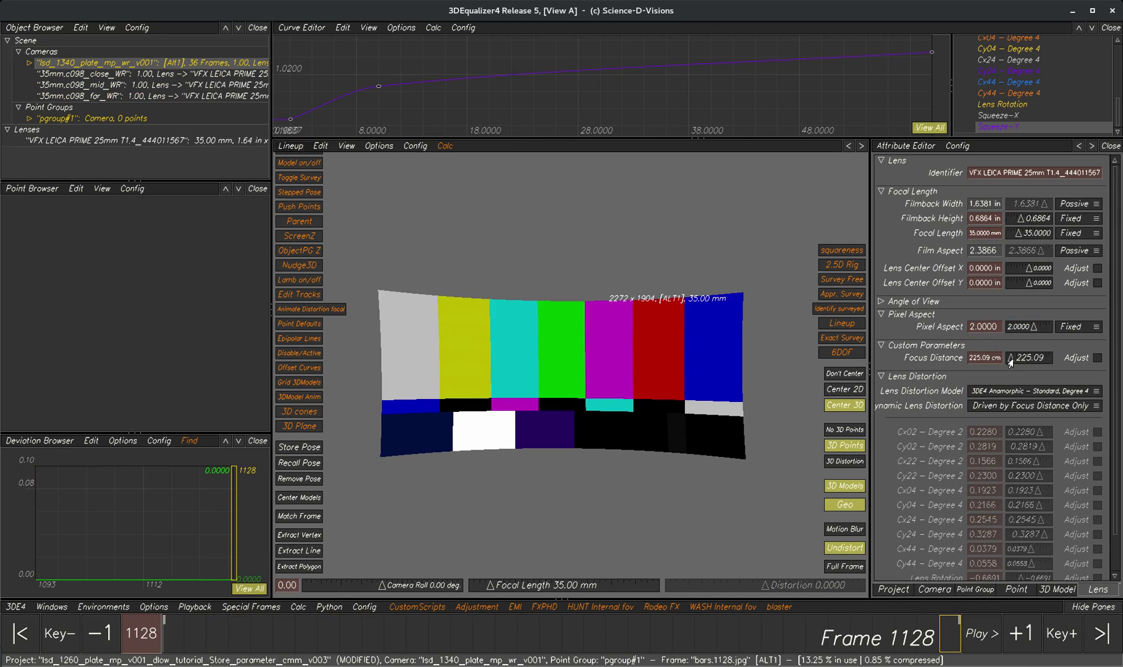
Test the dynamic distortion by setting the lens focus distance to 0.10 cm, 2 cm and 10 cm in turn
left_click_drag(1009, 361, 1003, 369)
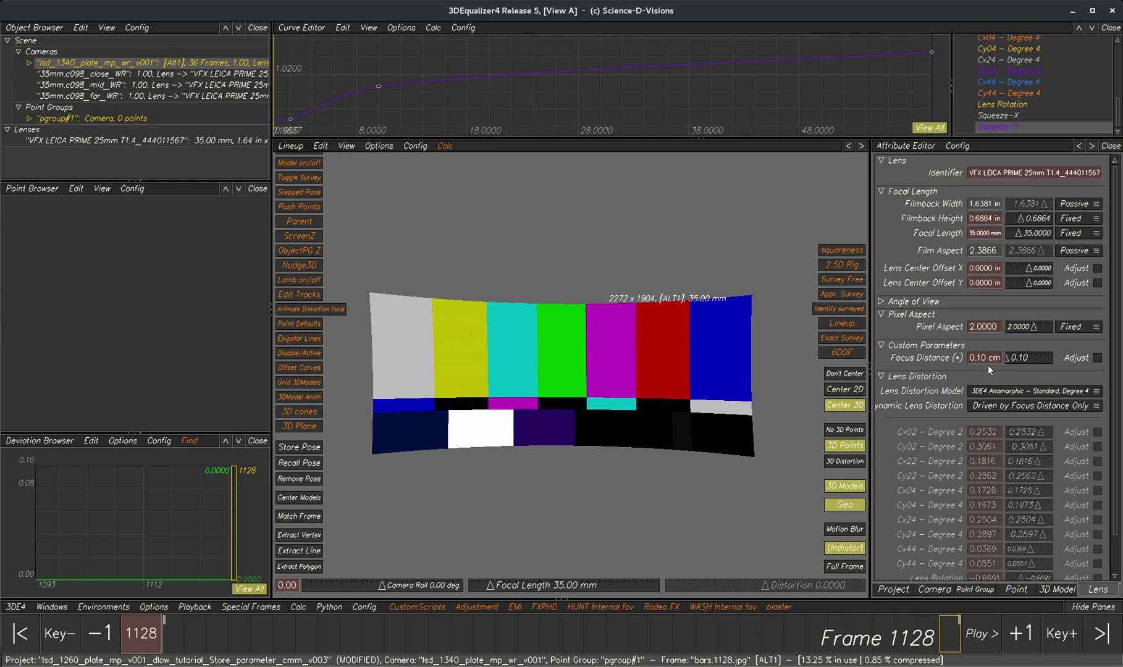
left_click(988, 357)
type("2")
key("Return")
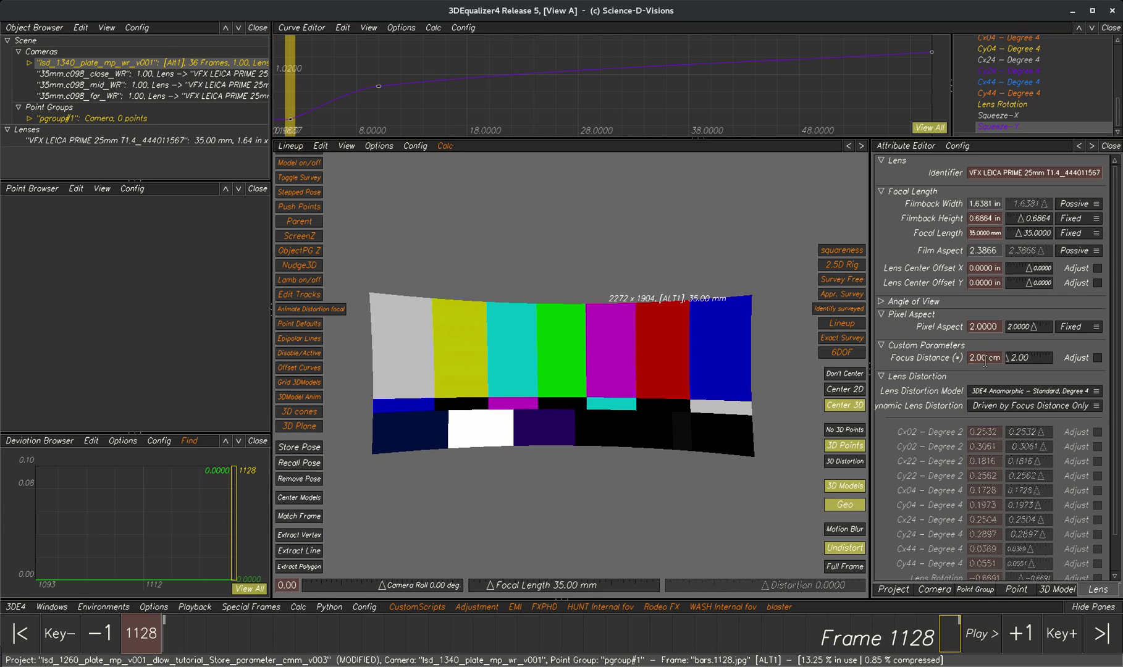
left_click(983, 360)
type("10")
key("Return")
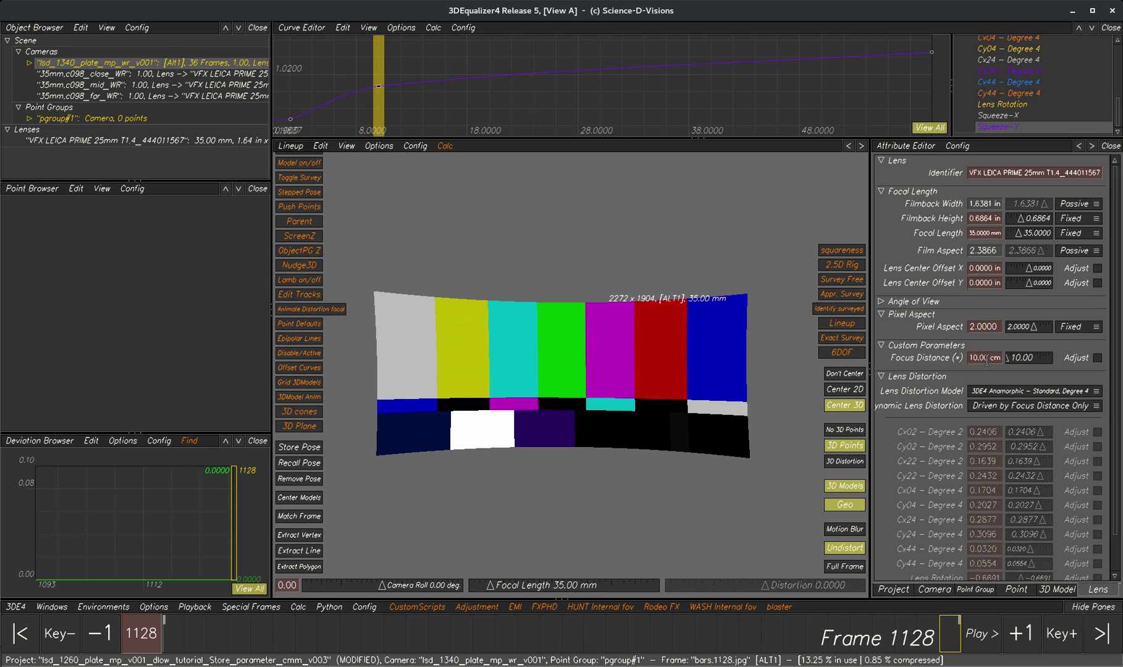
Set the lens focus distance to 60 cm
left_click(988, 357)
type("60")
key("Return")
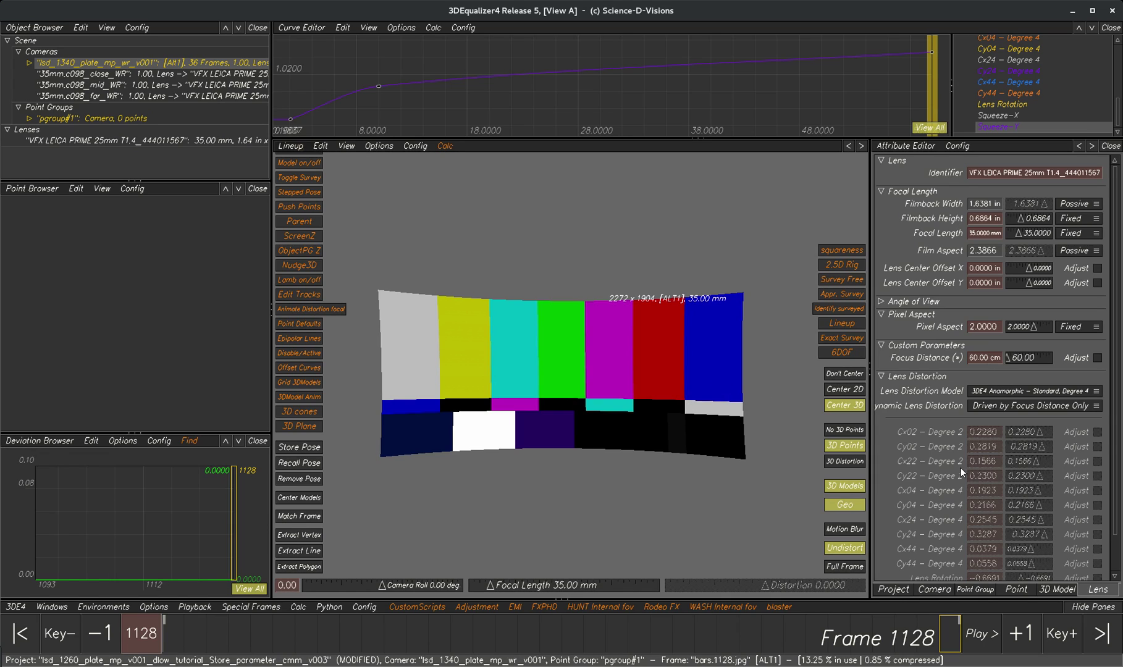
Store the 25mm lens's current parameters for frame 1128 with Store Lens Parameters, using the default setting name
left_click(67, 142)
right_click(67, 142)
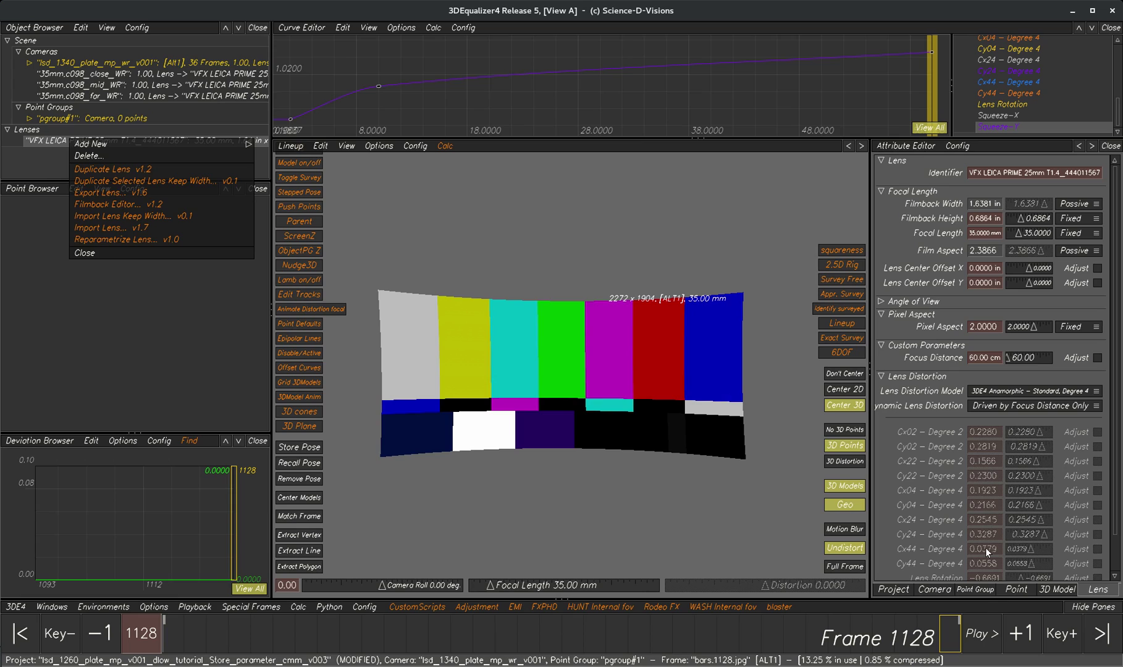
left_click(631, 494)
left_click(300, 609)
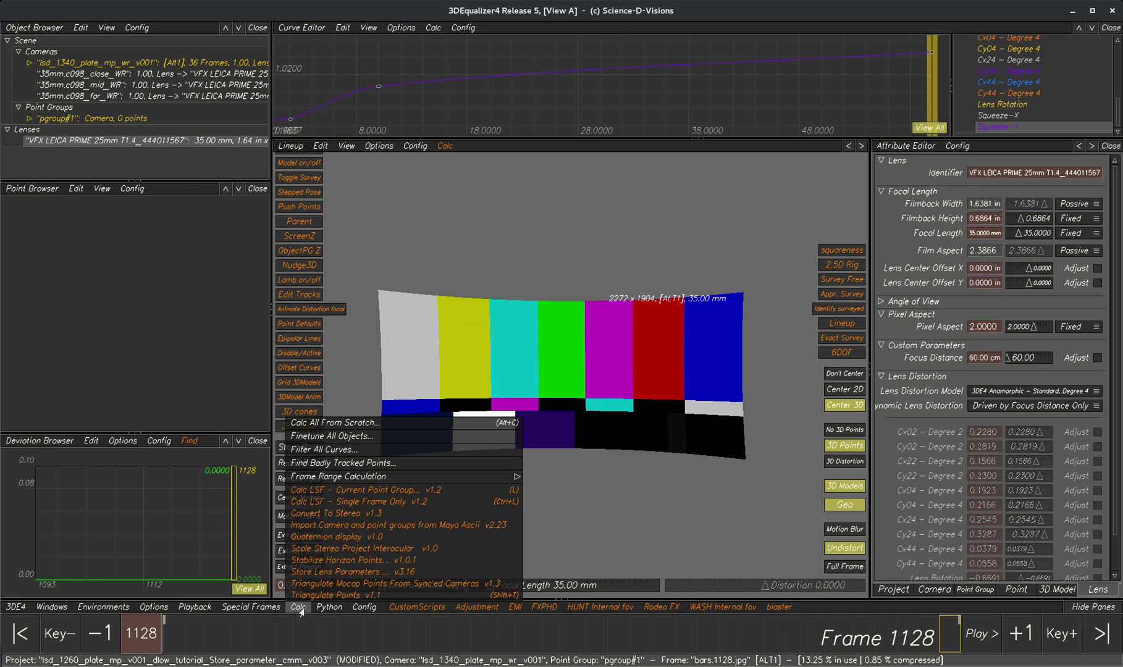
left_click(323, 573)
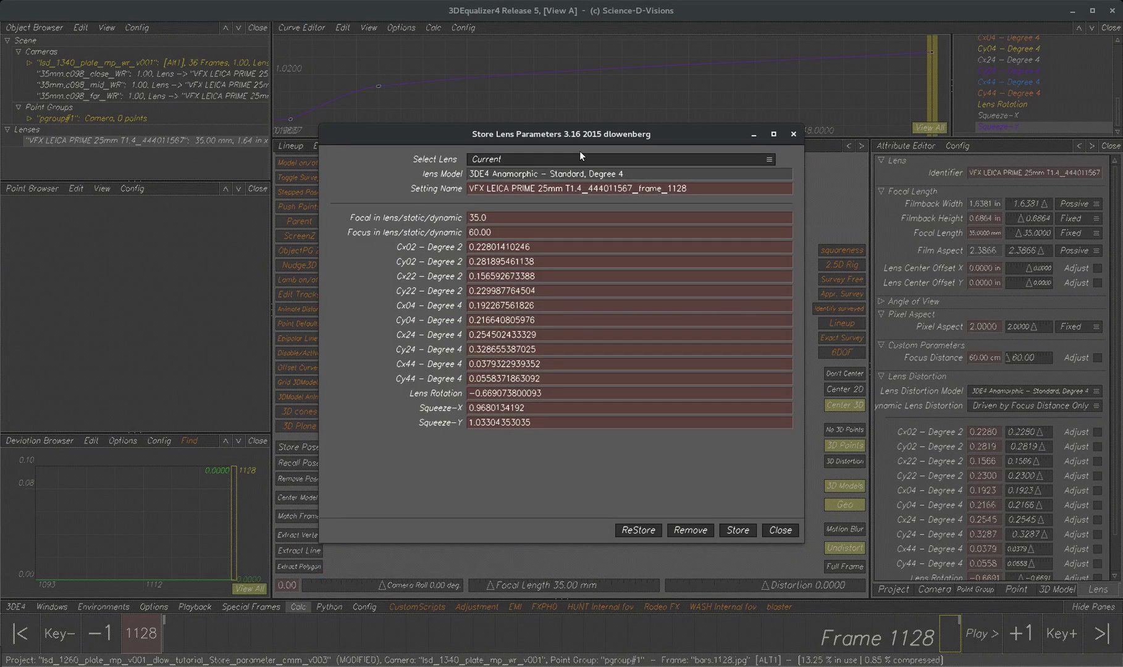
left_click(517, 161)
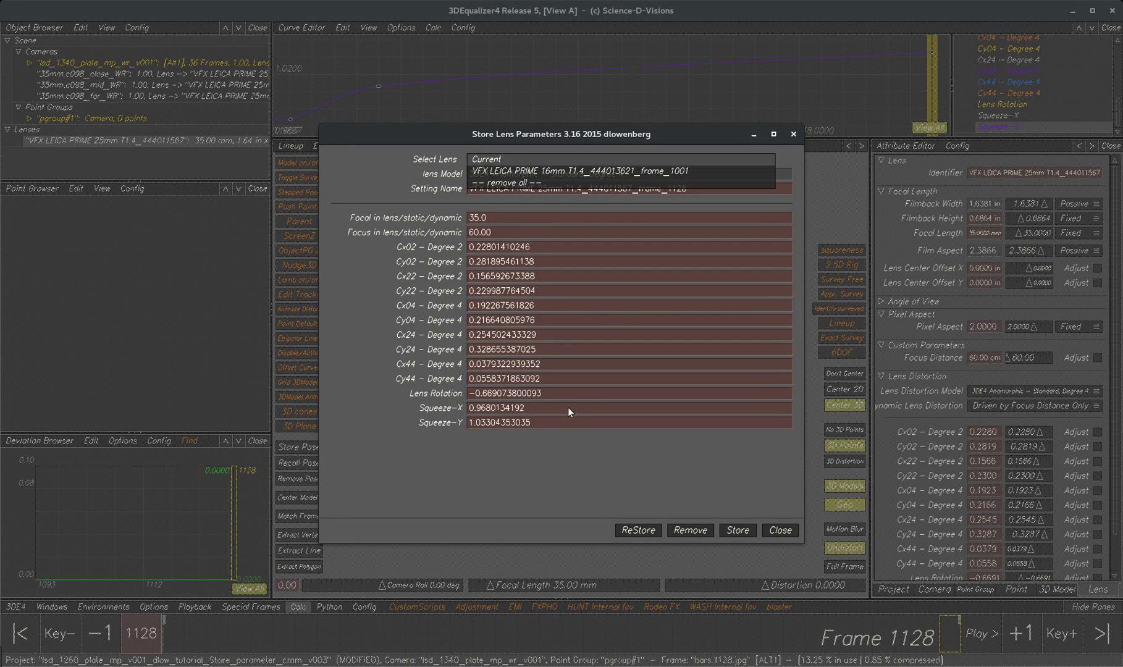
left_click(589, 473)
left_click(736, 530)
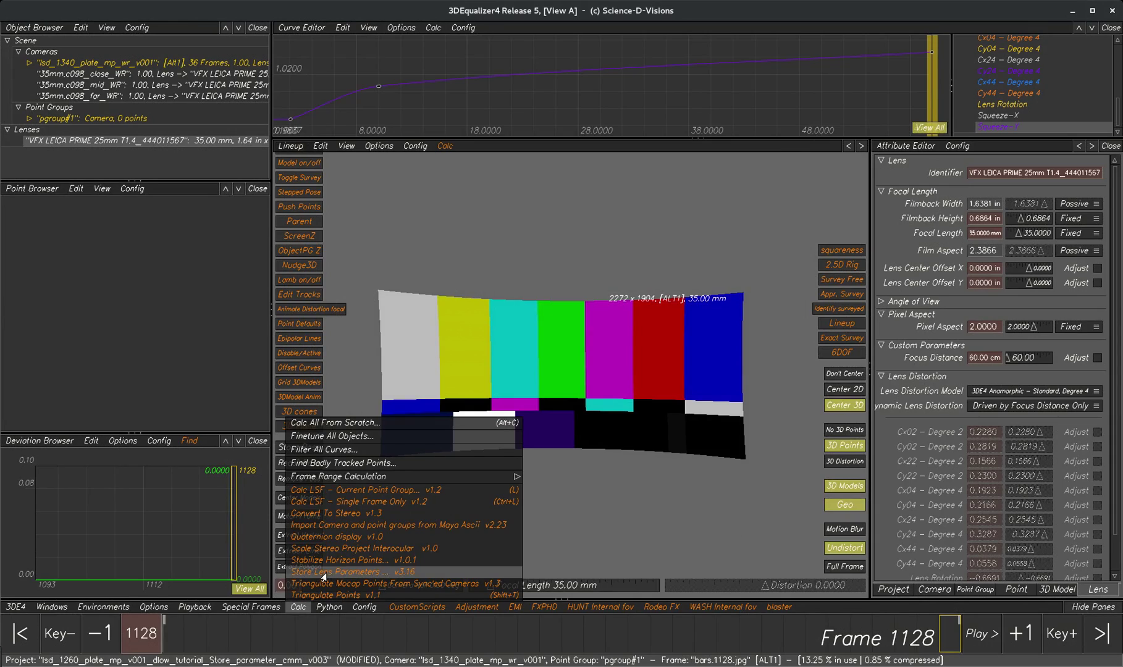
Check the list of saved lens settings for the frame 1128 entry
left_click(323, 573)
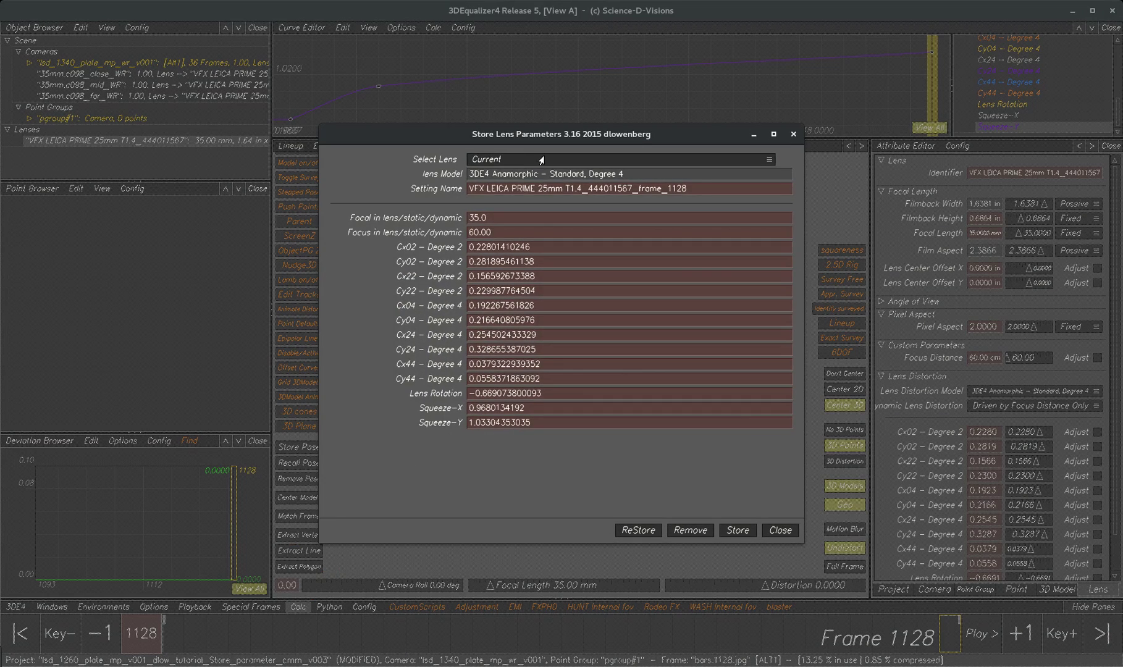
left_click(528, 159)
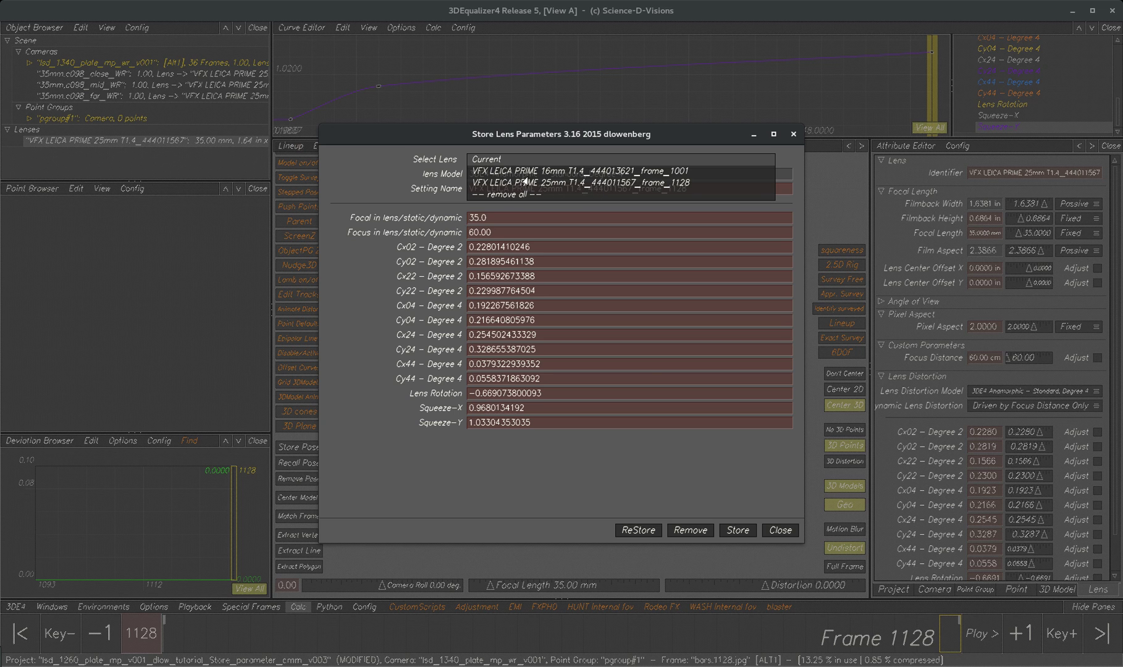
left_click(787, 530)
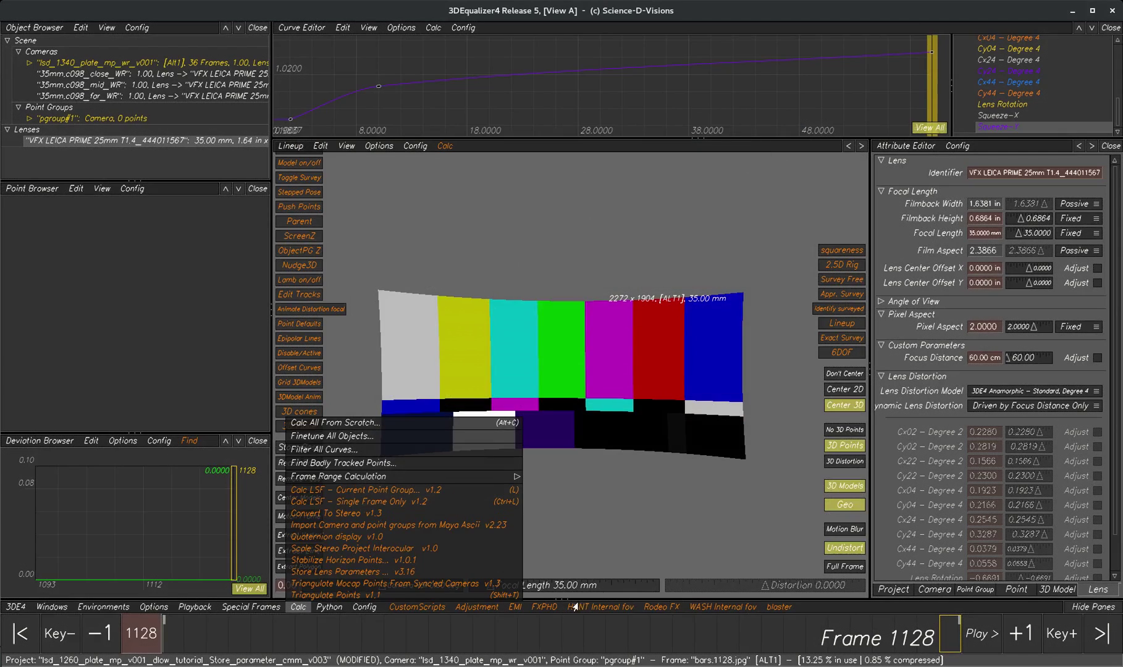
Go to frame 1108 and store the 25mm lens's parameters for that frame with Store Lens Parameters
left_click(507, 642)
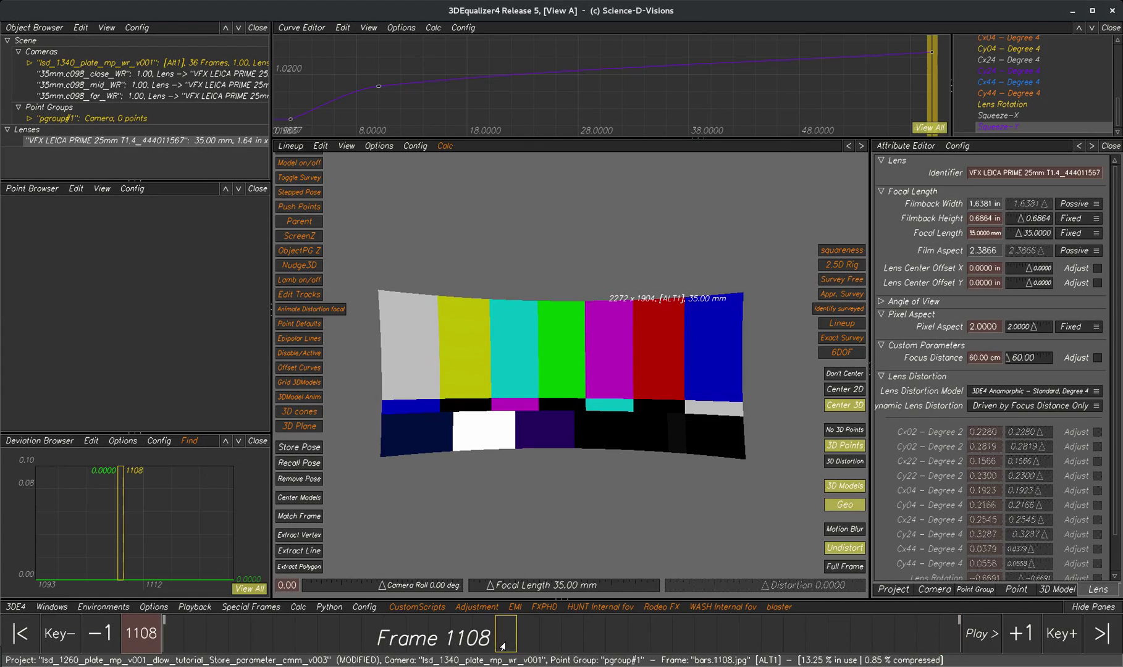
left_click(300, 610)
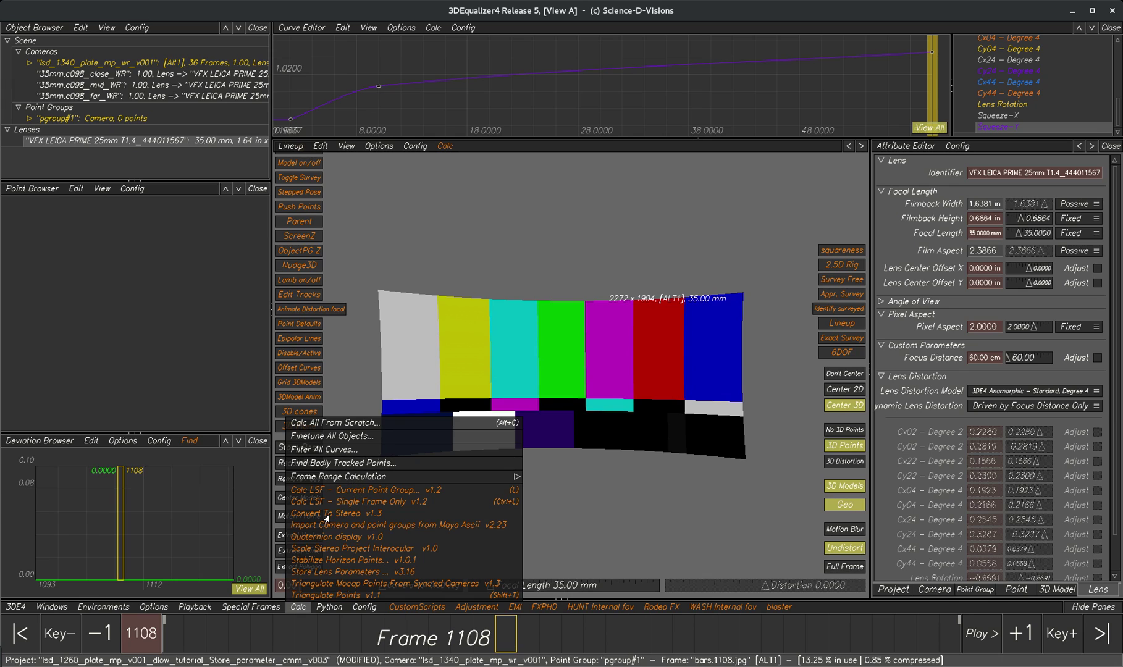
left_click(320, 572)
Check the list of saved lens settings for the frame 1108 entry
left_click(316, 573)
left_click(506, 160)
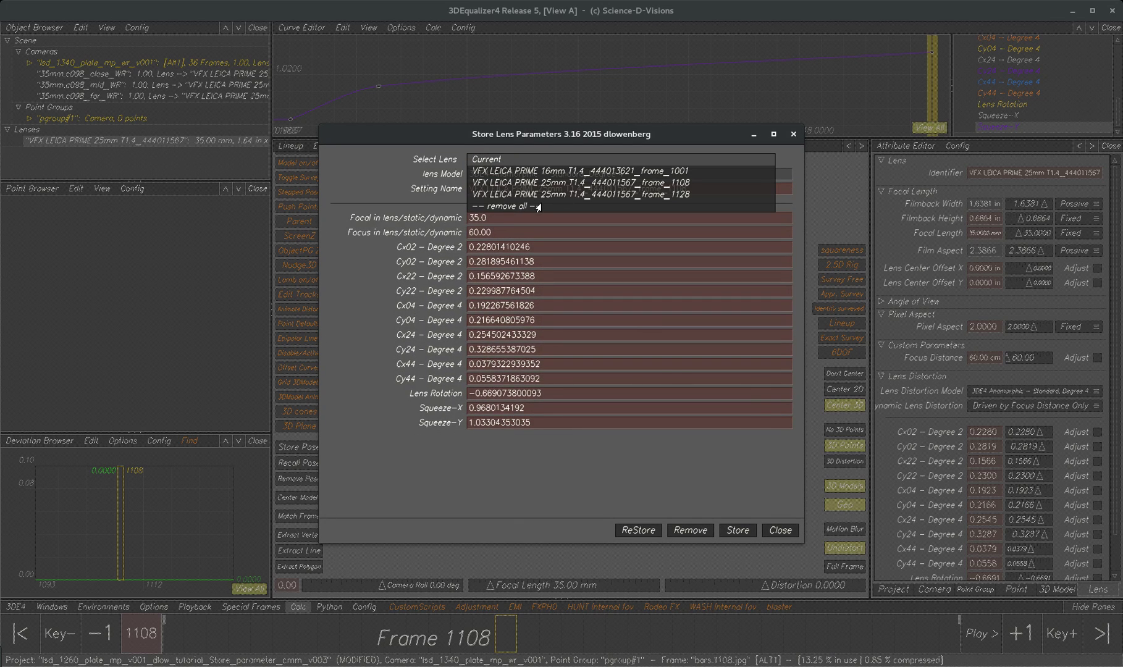
left_click(529, 495)
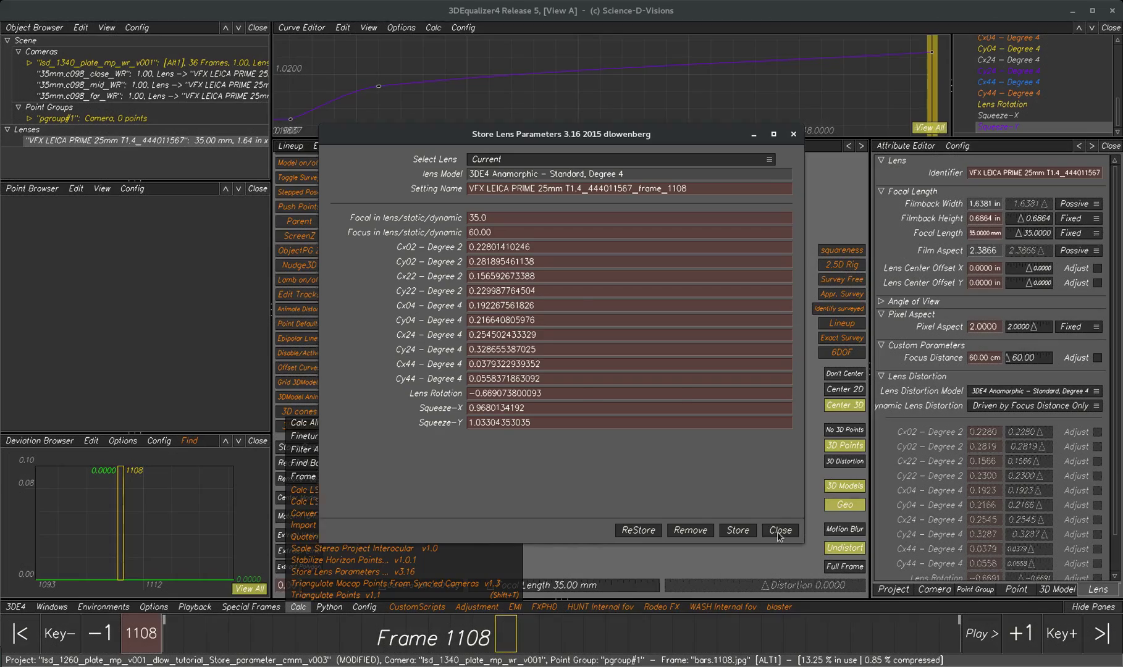
left_click(777, 532)
Go to frame 1116 and restore the stored 25mm lens setting from frame 1108
left_click_drag(588, 631, 683, 634)
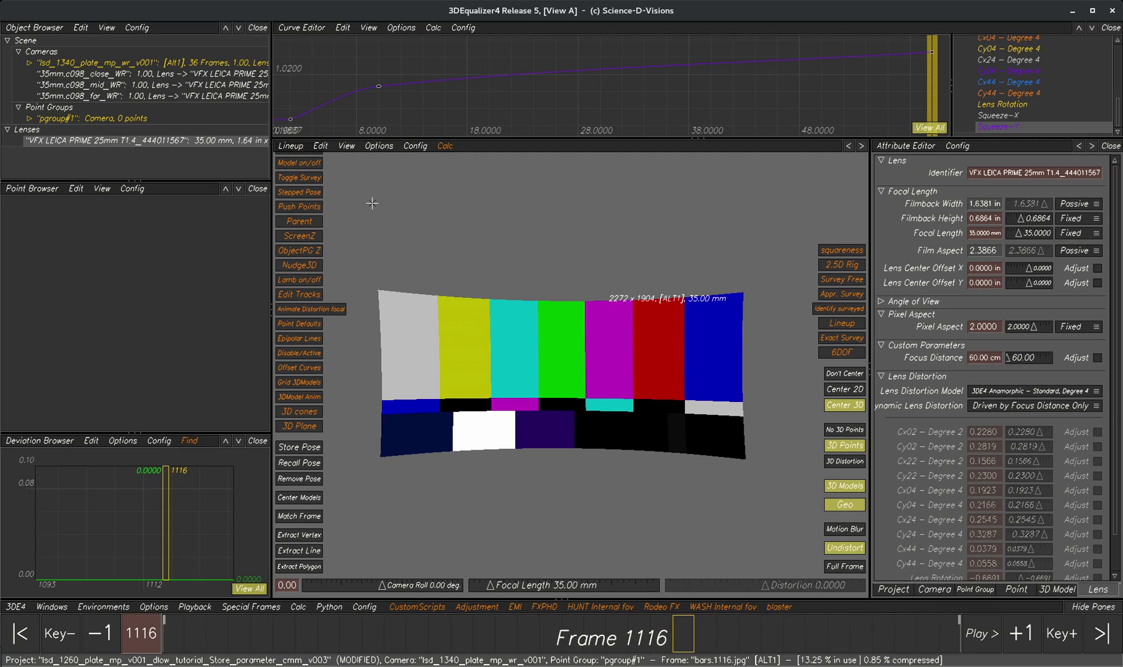
left_click(299, 607)
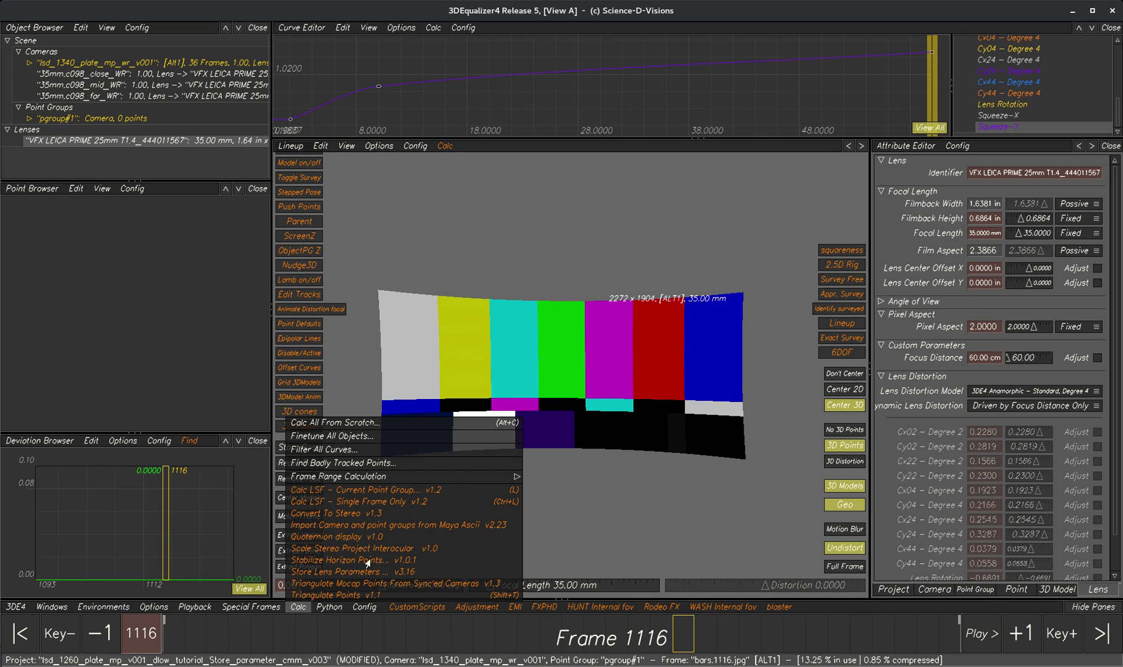
left_click(336, 573)
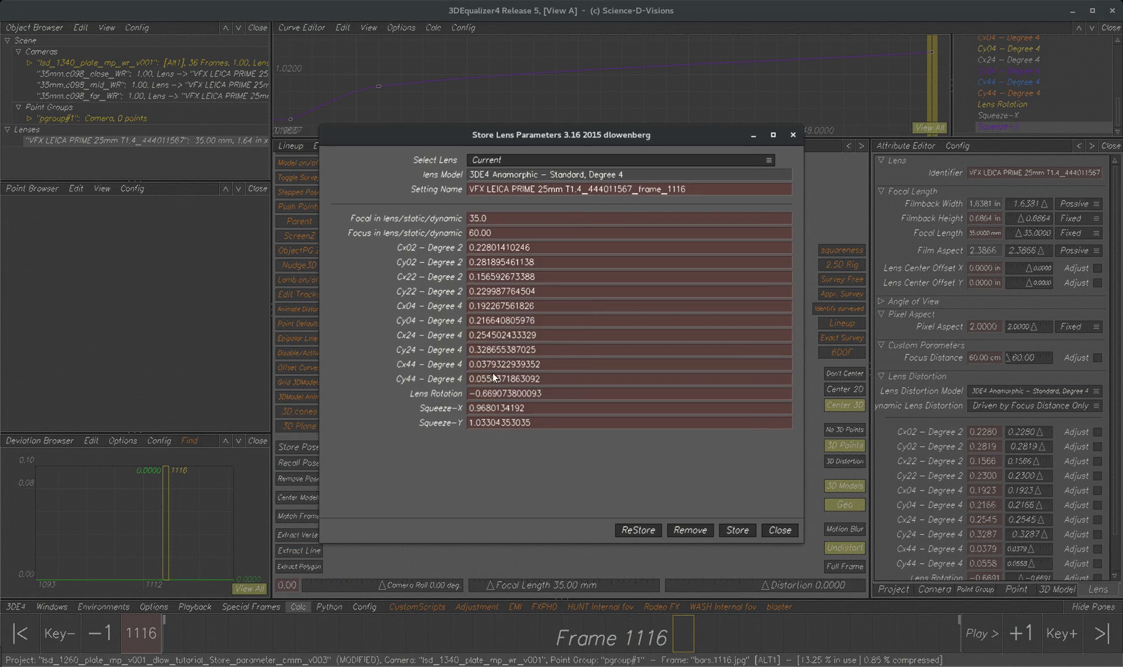
left_click(490, 161)
left_click(543, 188)
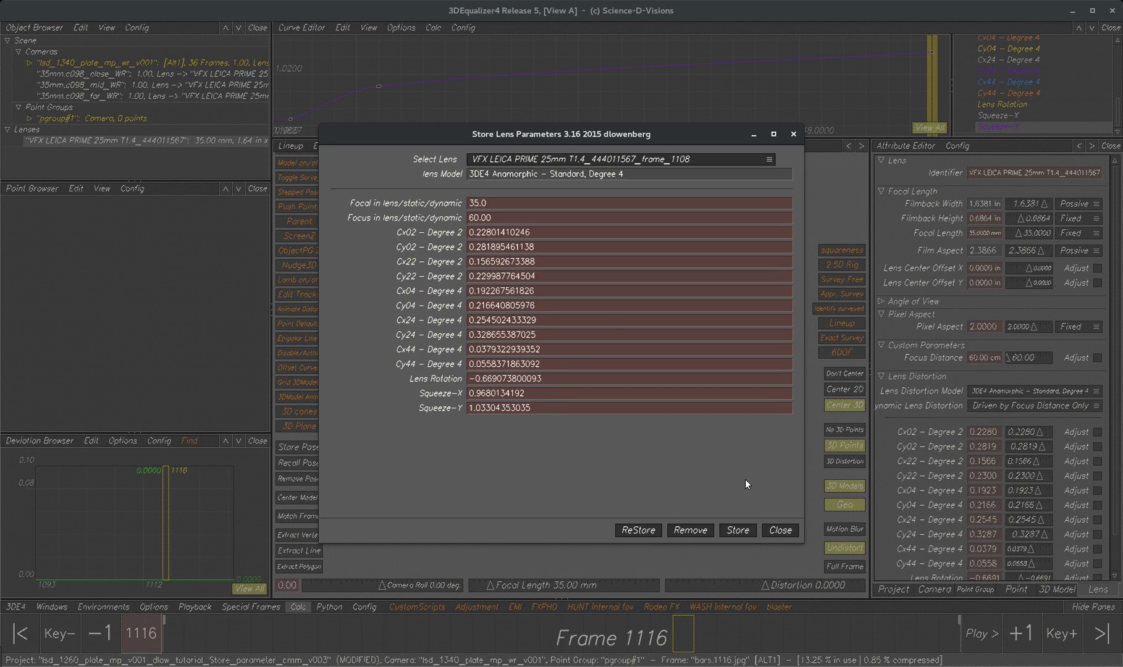
left_click(645, 531)
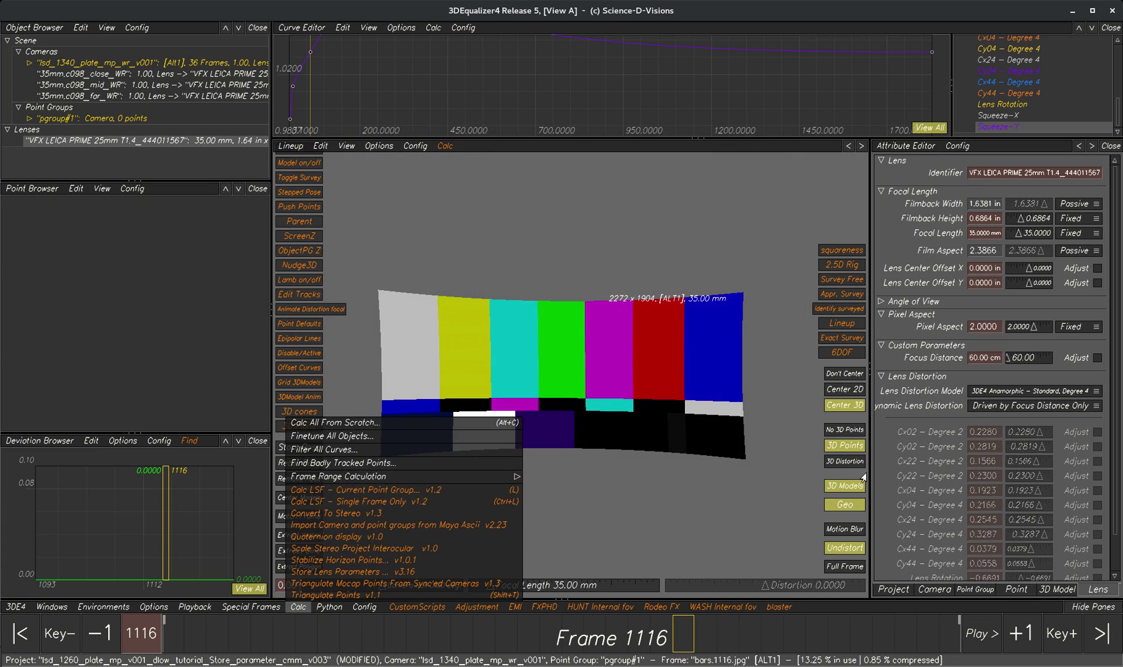
Set the 25mm lens's dynamic lens distortion to Static
left_click(988, 405)
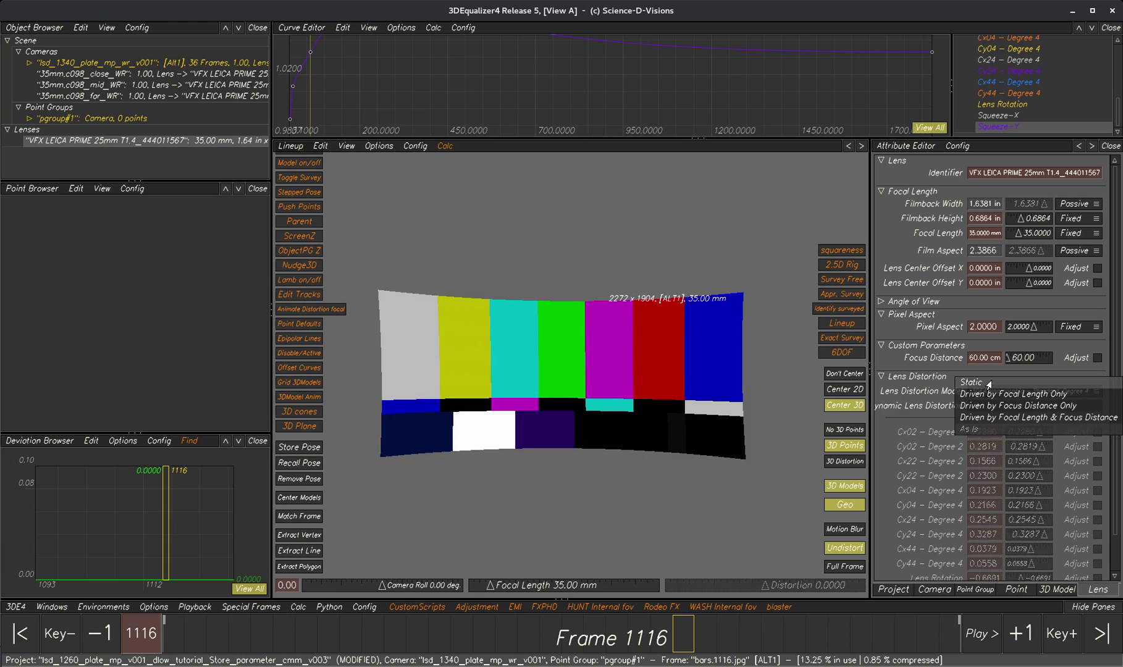
left_click(1012, 380)
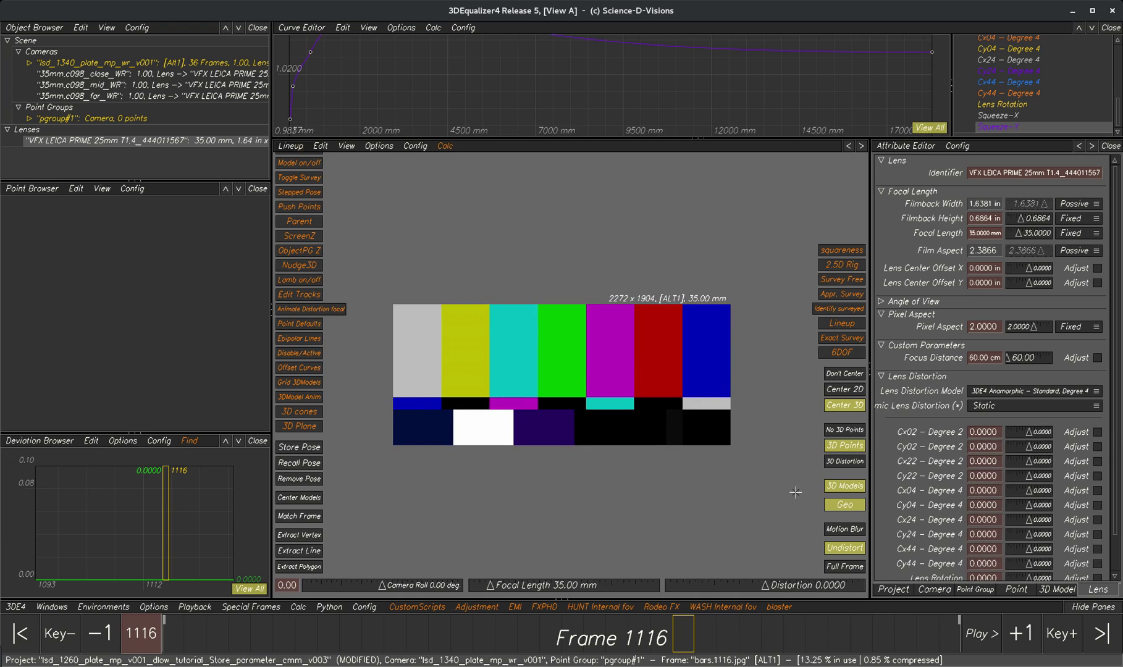
Restore the stored 25mm lens setting from frame 1108 onto the static lens with Store Lens Parameters
left_click(296, 607)
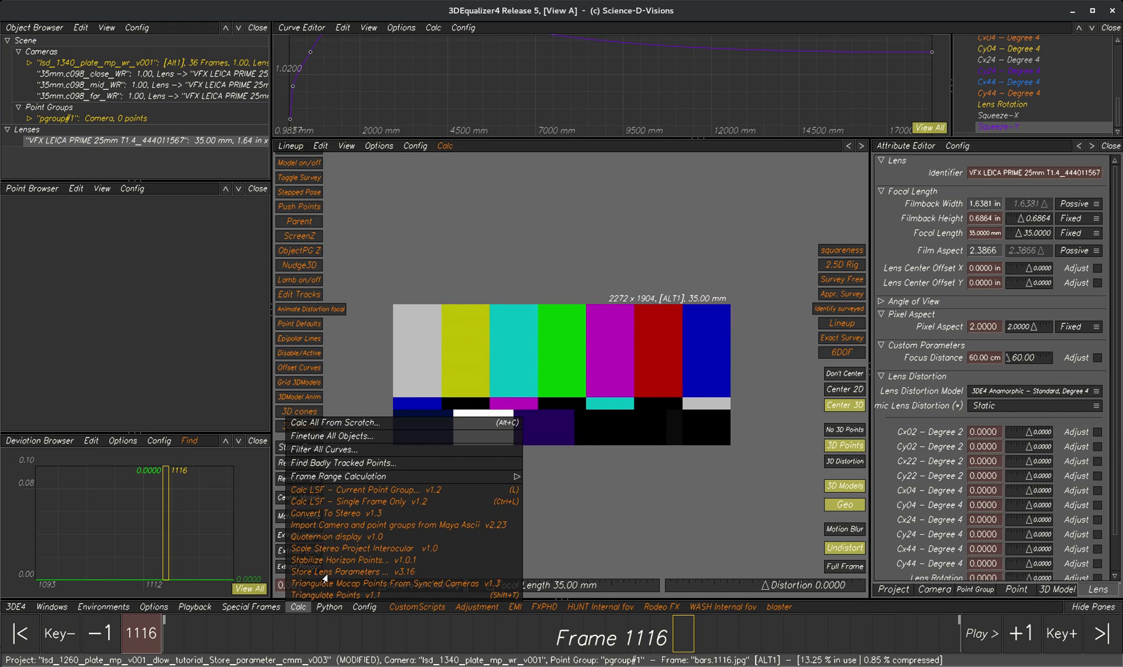
left_click(323, 572)
left_click(512, 159)
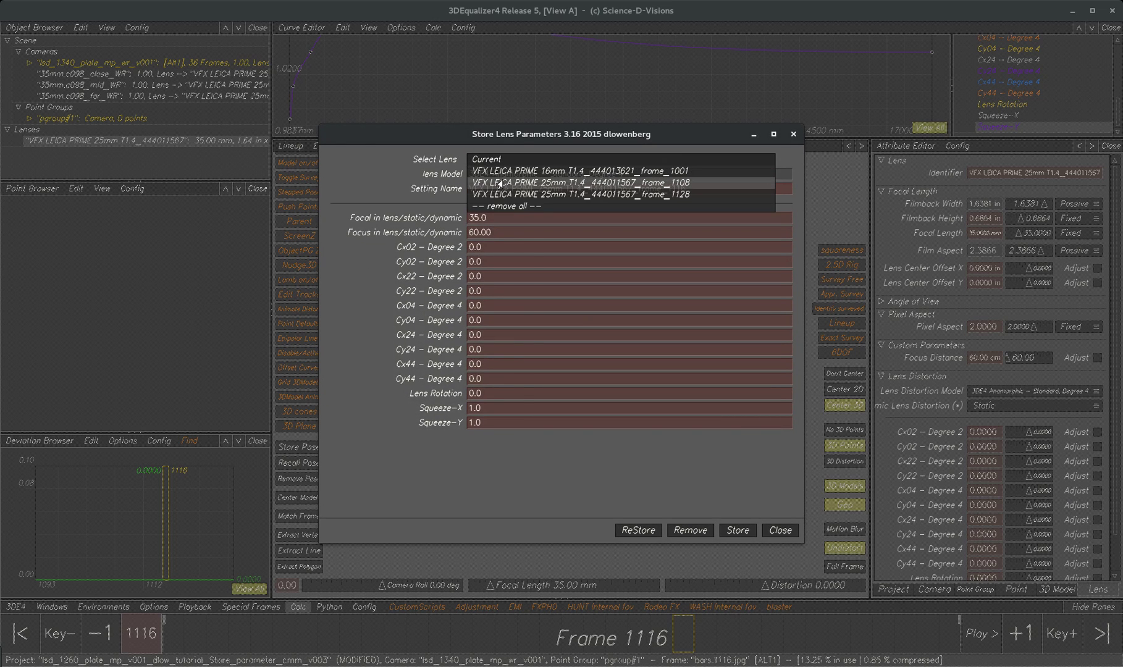
left_click(499, 183)
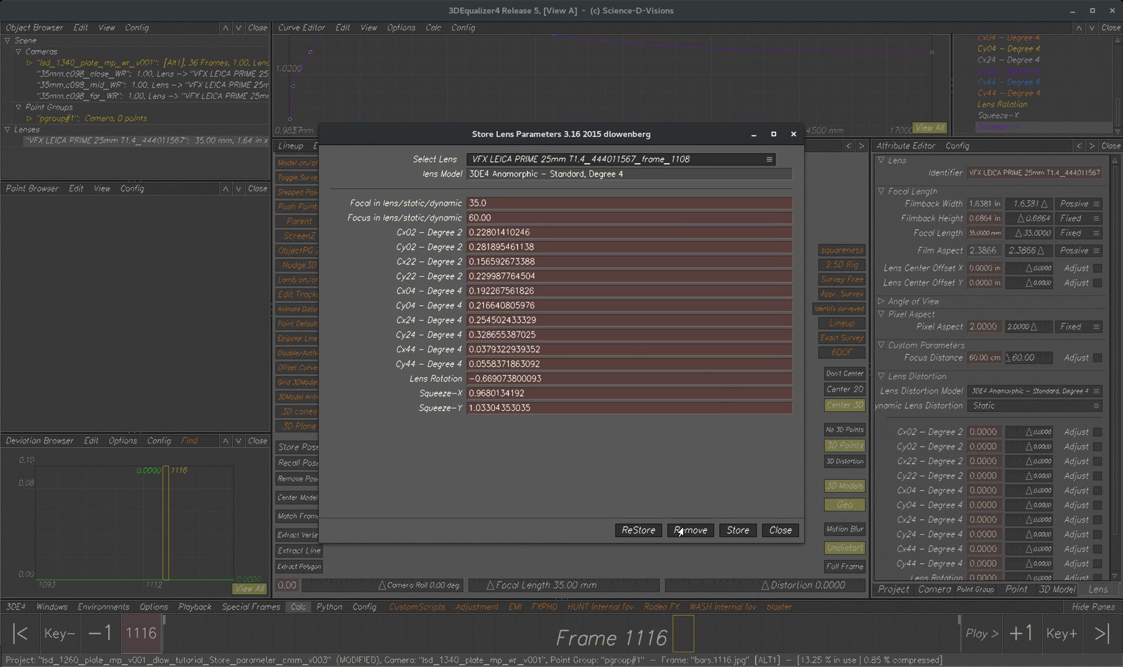
left_click(987, 432)
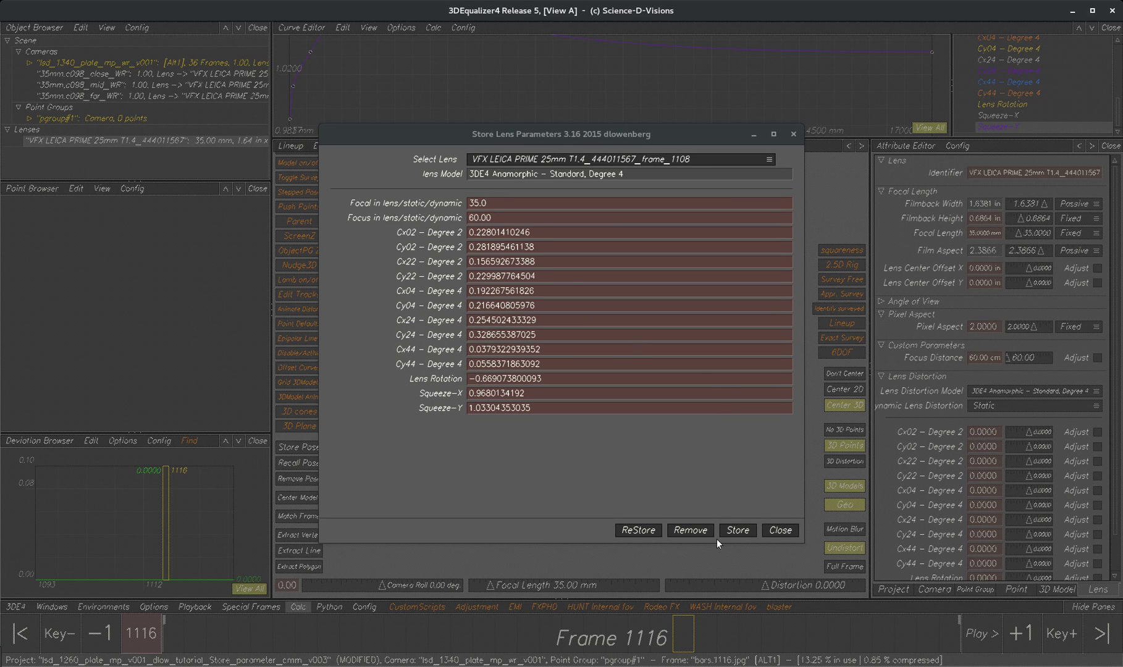
left_click(636, 530)
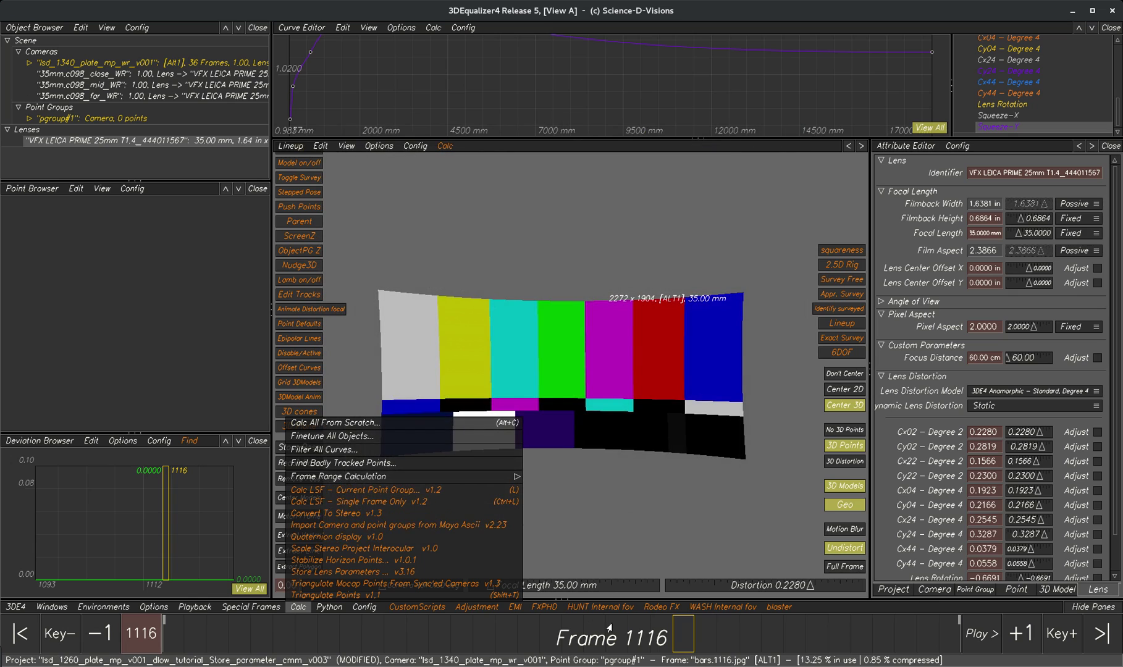
Go to frame 1117 and review the static lens's current distortion values in Store Lens Parameters without storing them
mouse_move(689, 646)
left_mouse_down()
mouse_move(168, 644)
mouse_move(952, 643)
mouse_move(705, 636)
left_mouse_up()
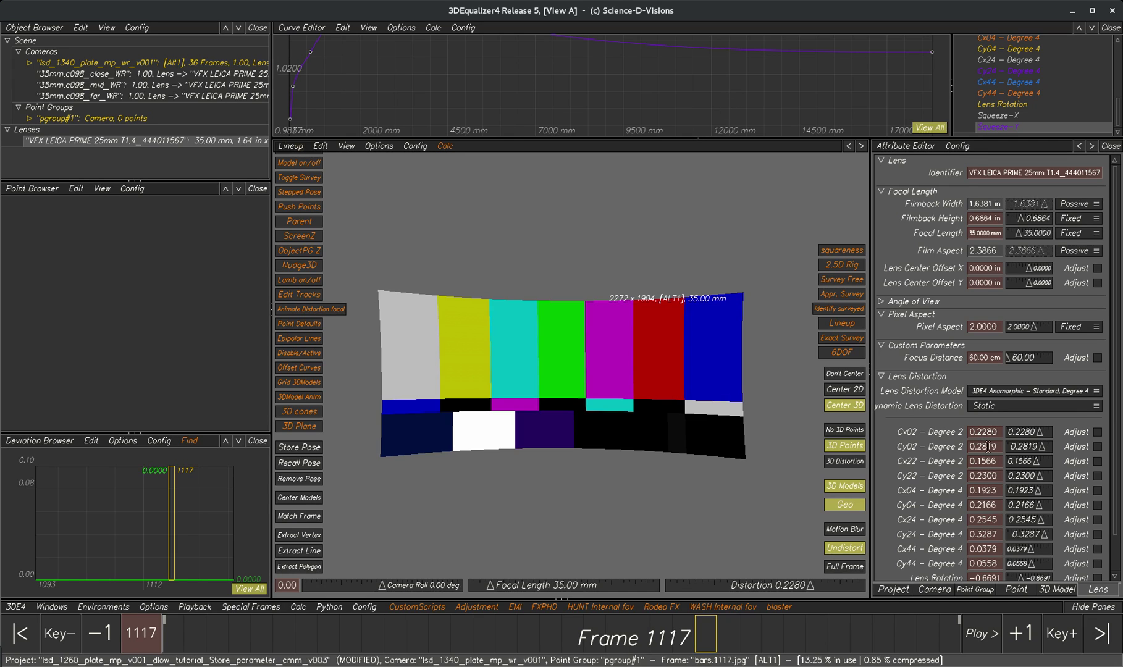
scroll(988, 432, "down", 1)
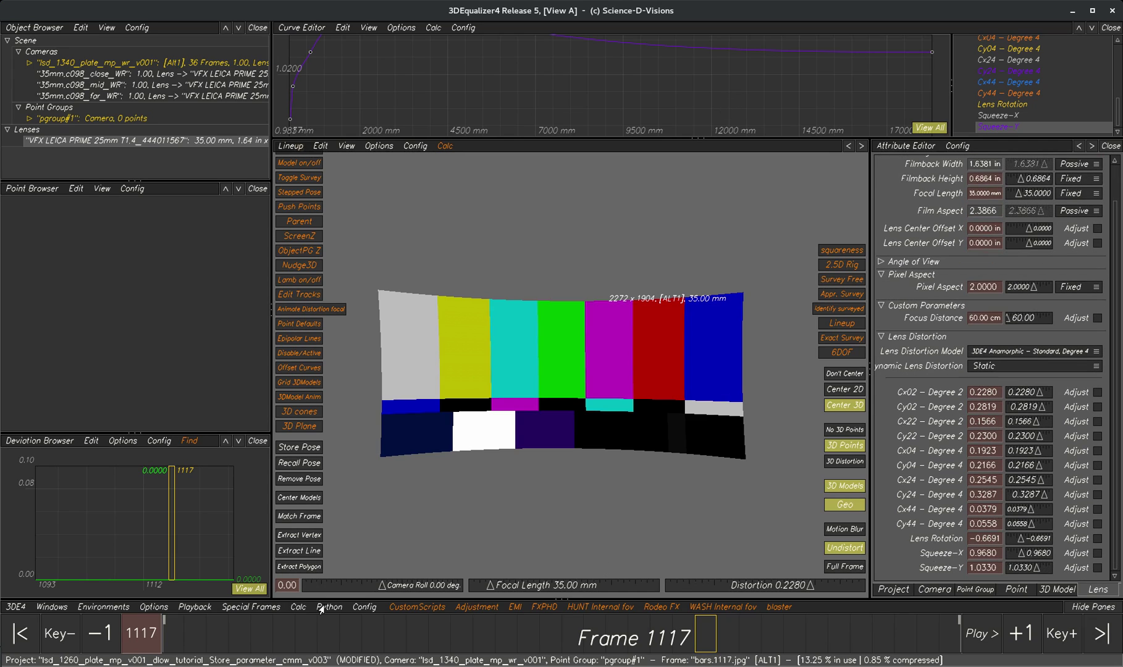
left_click(300, 607)
left_click(326, 573)
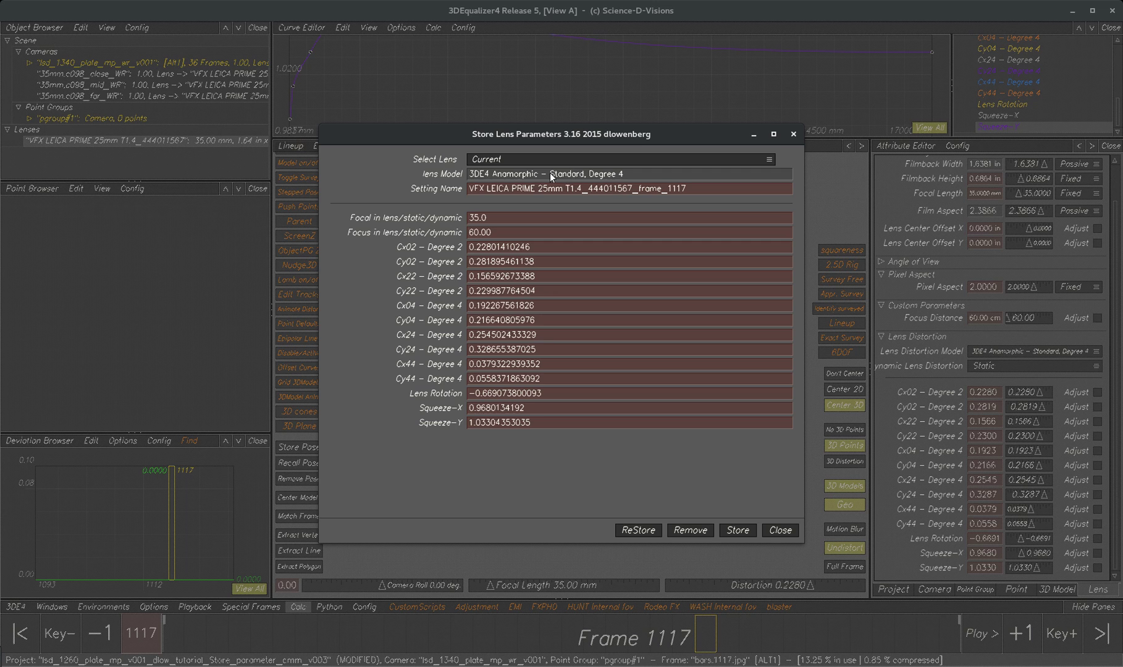
left_click(782, 530)
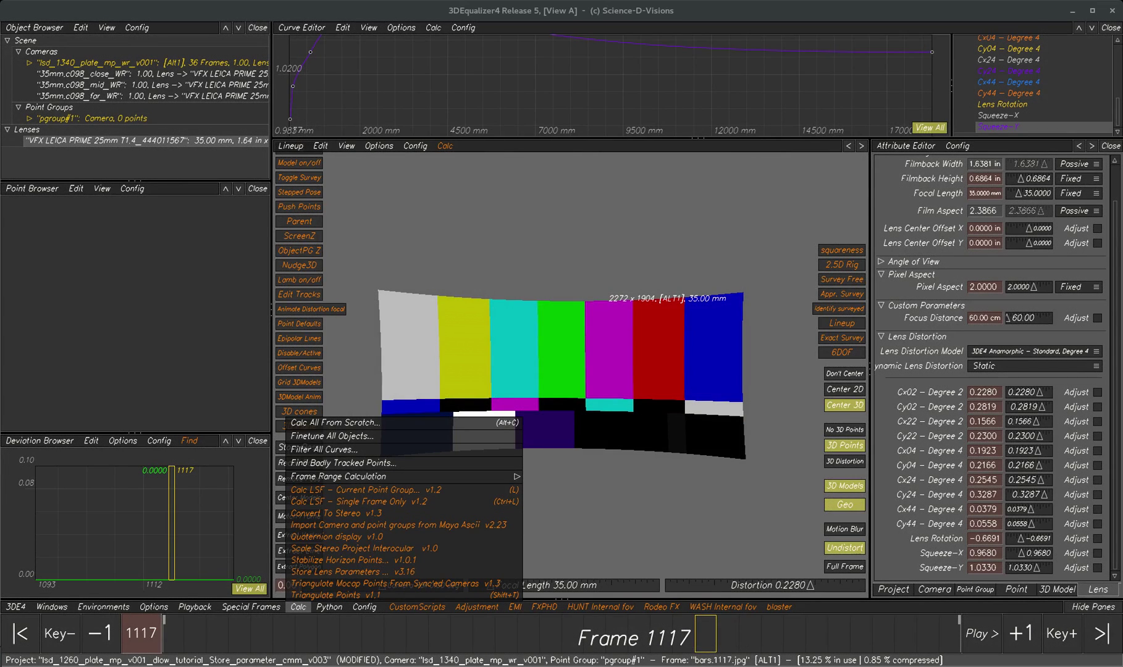